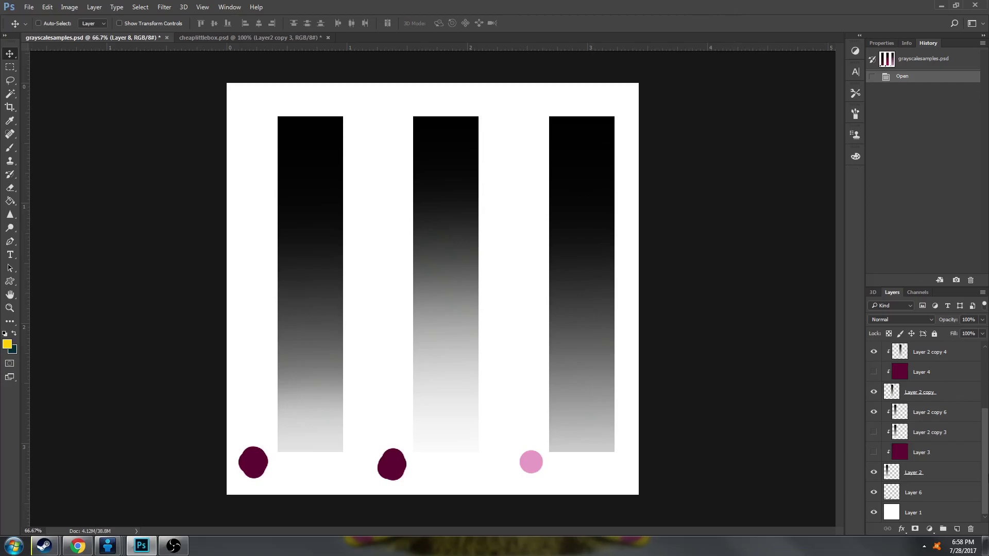
Show the Layer 3 fill on the first gradient bar and set the foreground colour to the dark magenta at its lower end.
{"action": "left_click", "coordinate": [874, 452]}
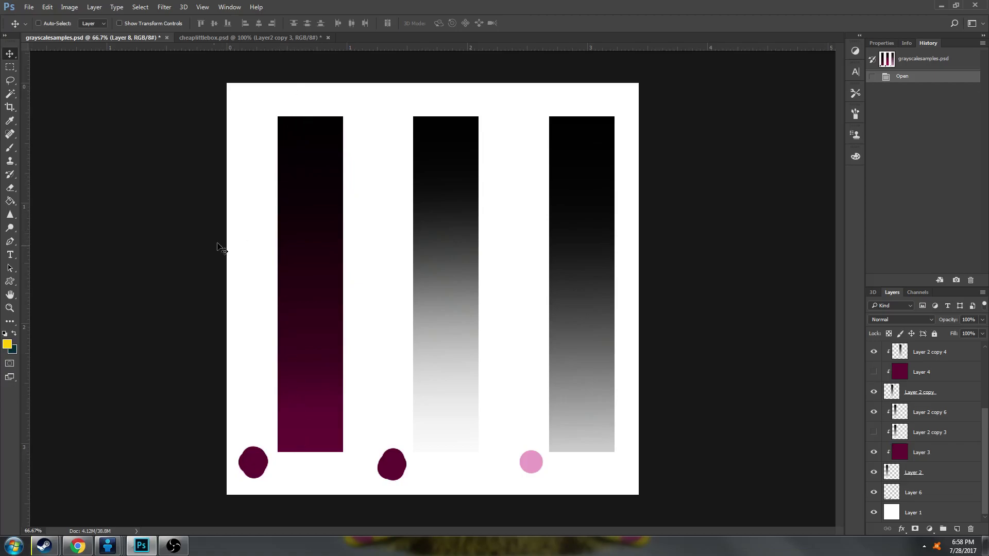
{"action": "left_click", "coordinate": [7, 345]}
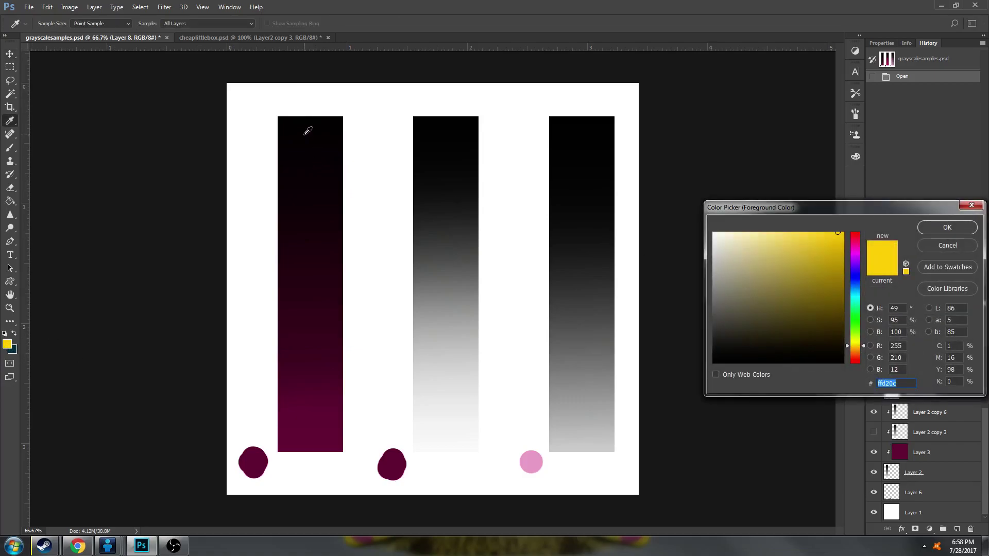
{"action": "mouse_move", "coordinate": [316, 124]}
{"action": "left_mouse_down"}
{"action": "mouse_move", "coordinate": [337, 165]}
{"action": "mouse_move", "coordinate": [311, 169]}
{"action": "mouse_move", "coordinate": [317, 440]}
{"action": "left_mouse_up"}
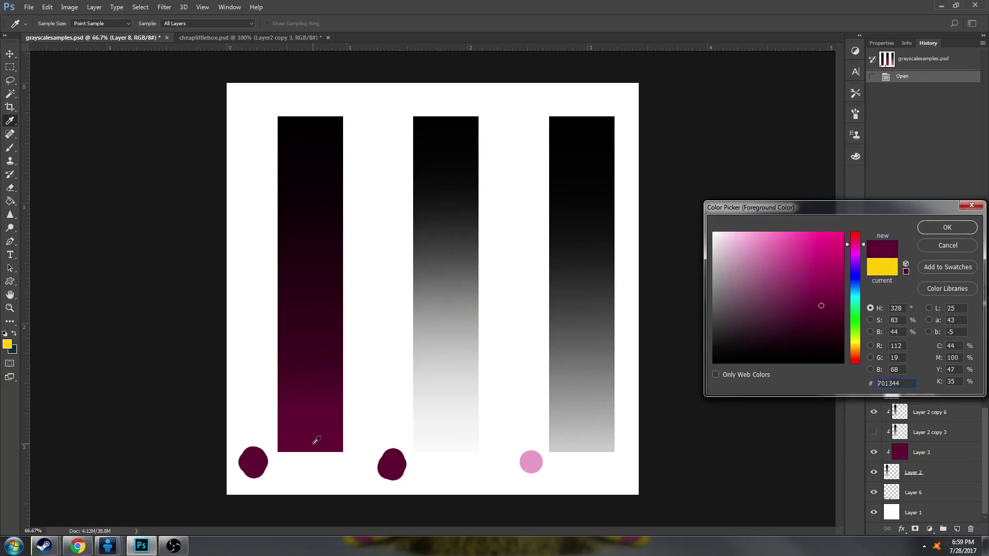
{"action": "left_click", "coordinate": [256, 460]}
{"action": "left_click", "coordinate": [313, 445]}
{"action": "left_click", "coordinate": [931, 228]}
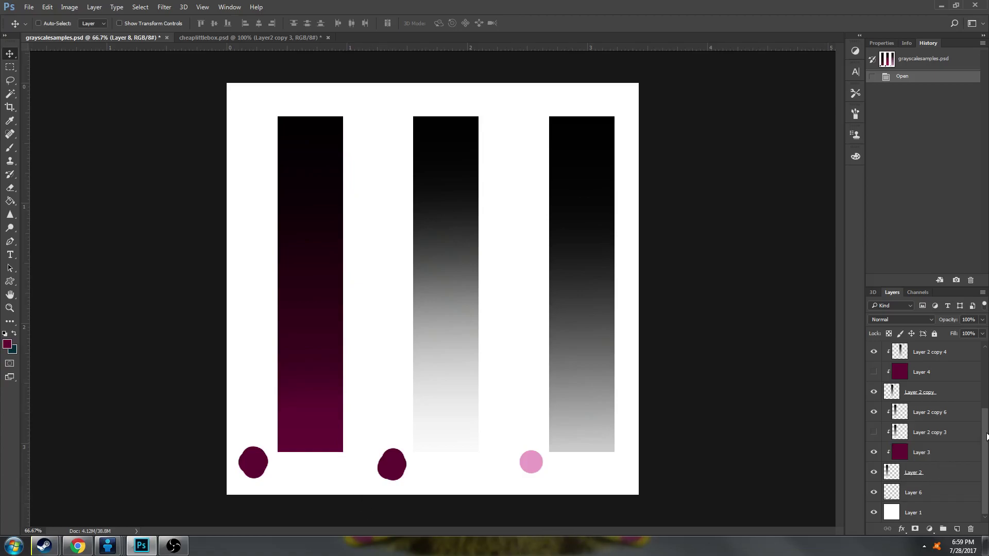
Show the Layer 4 magenta fill on the middle gradient bar.
{"action": "scroll", "coordinate": [987, 439], "scroll_direction": "up", "scroll_amount": 2}
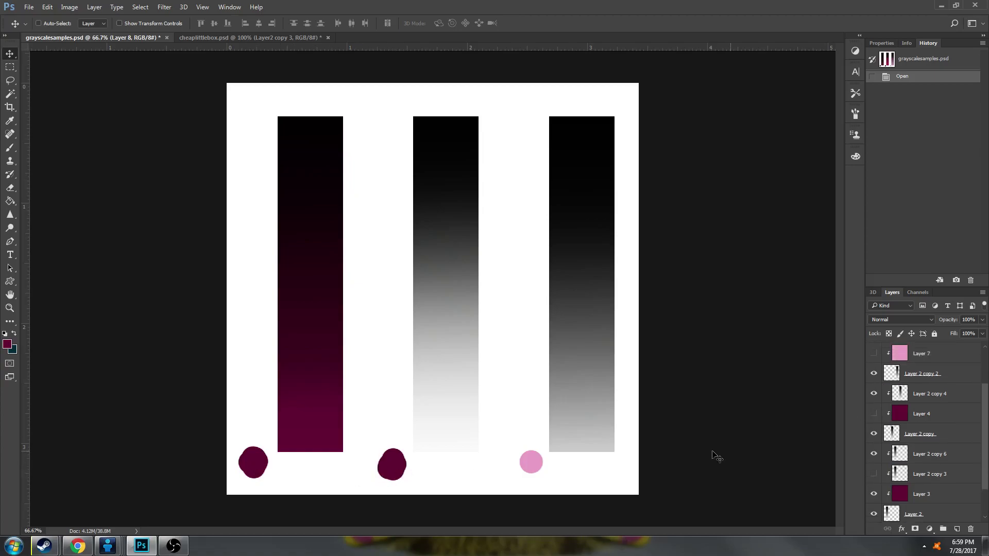
{"action": "left_click", "coordinate": [875, 414]}
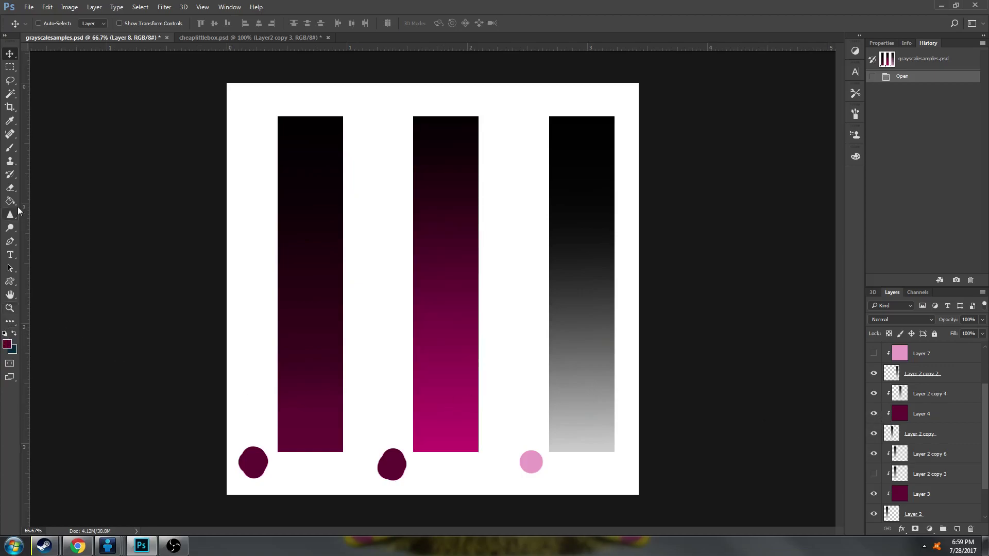
Compare colours along the first and middle bars by sampling them in the foreground Color Picker, keeping the current foreground colour.
{"action": "left_click", "coordinate": [11, 120]}
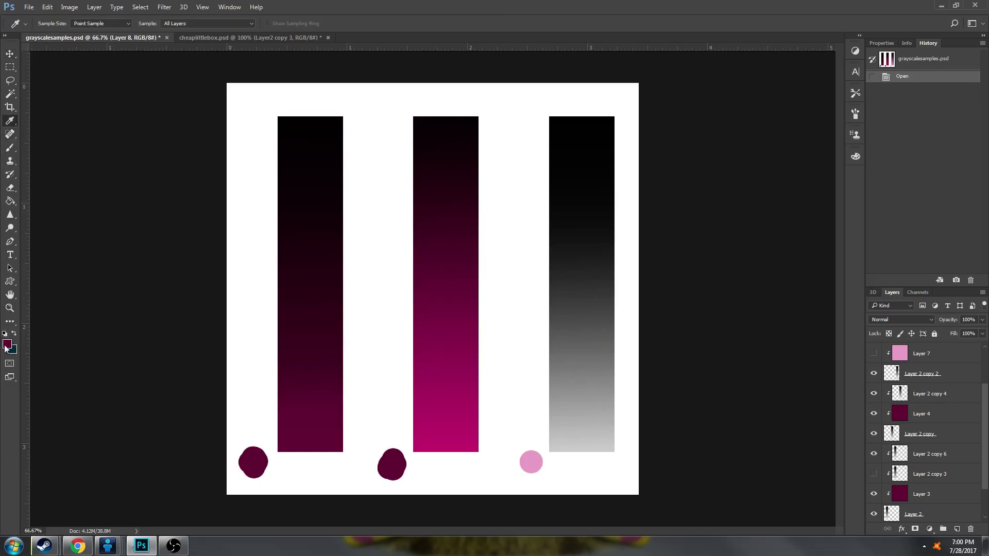
{"action": "left_click", "coordinate": [7, 345]}
{"action": "left_click_drag", "start_coordinate": [458, 124], "coordinate": [463, 428]}
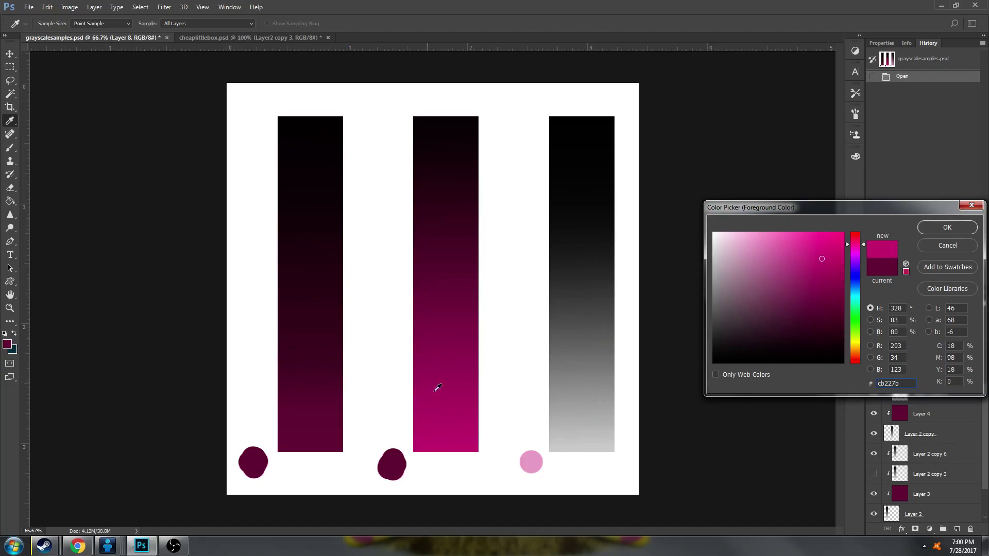
{"action": "left_click_drag", "start_coordinate": [315, 131], "coordinate": [330, 439]}
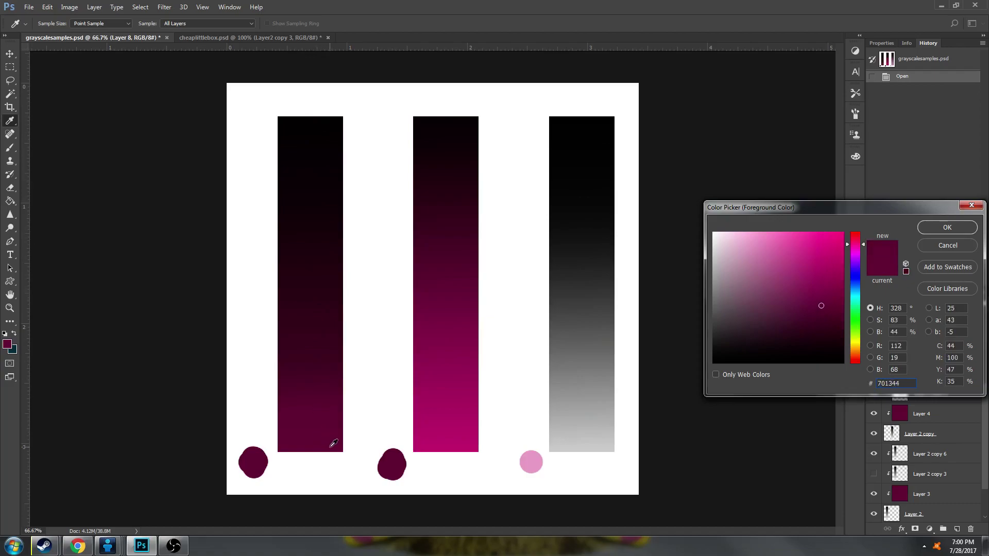
{"action": "left_click", "coordinate": [454, 135]}
{"action": "left_click_drag", "start_coordinate": [442, 200], "coordinate": [458, 444]}
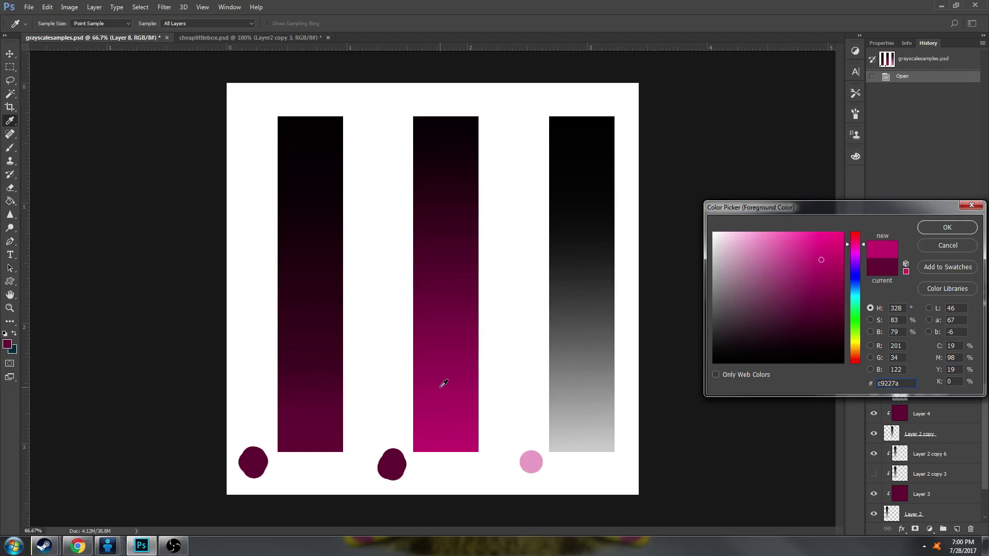
{"action": "left_click_drag", "start_coordinate": [319, 136], "coordinate": [315, 166]}
{"action": "left_click_drag", "start_coordinate": [304, 208], "coordinate": [333, 431]}
{"action": "left_click_drag", "start_coordinate": [468, 439], "coordinate": [460, 136]}
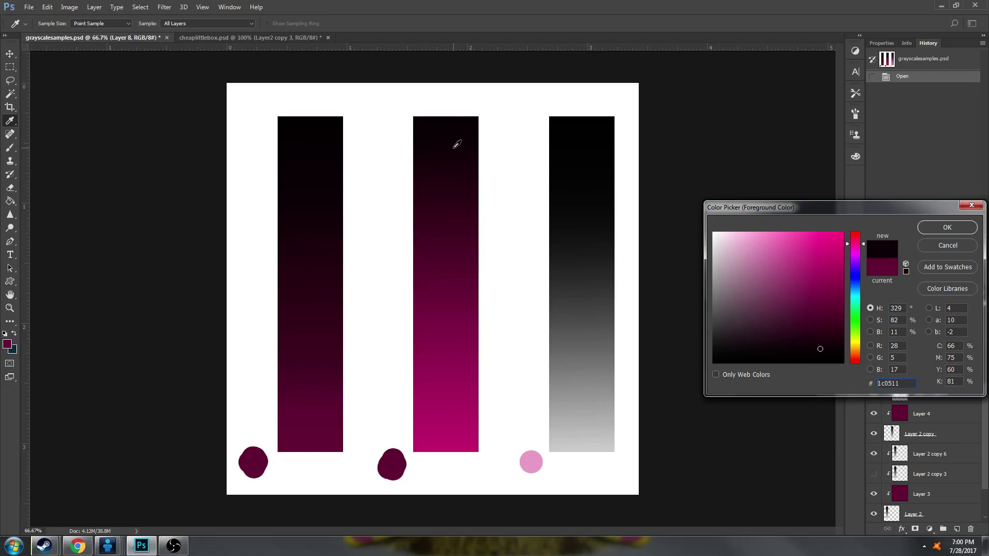
{"action": "left_click_drag", "start_coordinate": [324, 132], "coordinate": [331, 292]}
{"action": "left_click", "coordinate": [327, 116]}
{"action": "left_click_drag", "start_coordinate": [448, 225], "coordinate": [448, 283]}
{"action": "left_click_drag", "start_coordinate": [447, 318], "coordinate": [449, 364]}
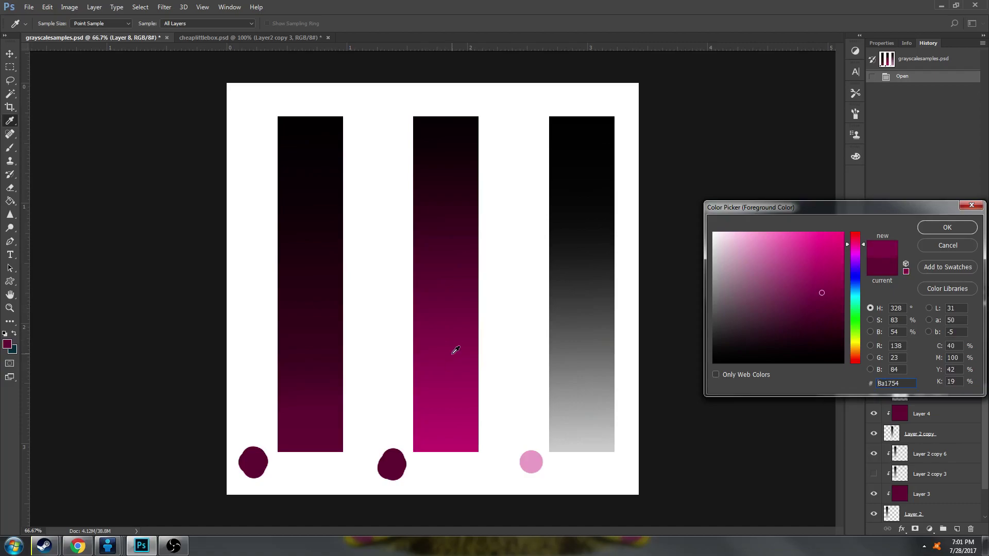
{"action": "left_click", "coordinate": [948, 246]}
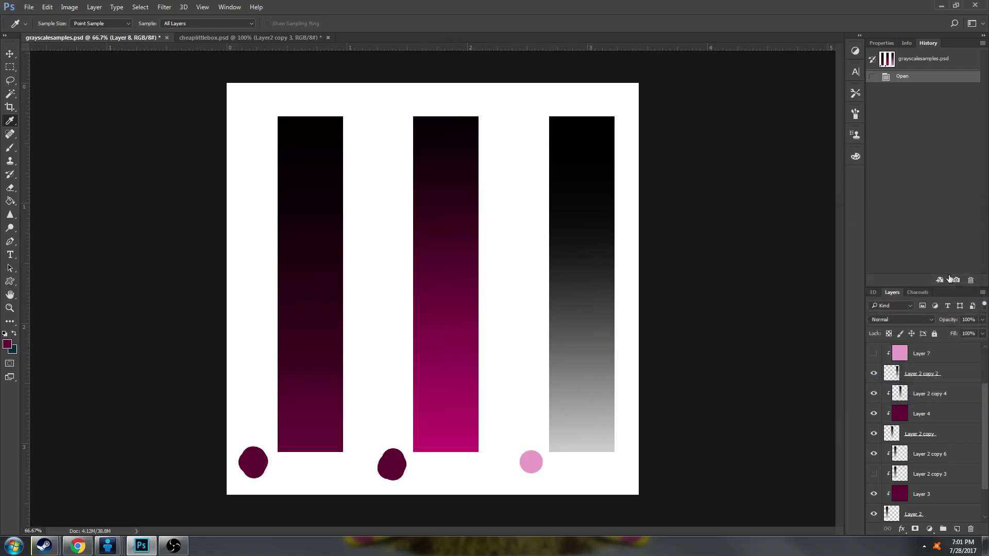
Show the pink Layer 7 fill on the third gradient bar and make that layer active.
{"action": "scroll", "coordinate": [979, 391], "scroll_direction": "up", "scroll_amount": 3}
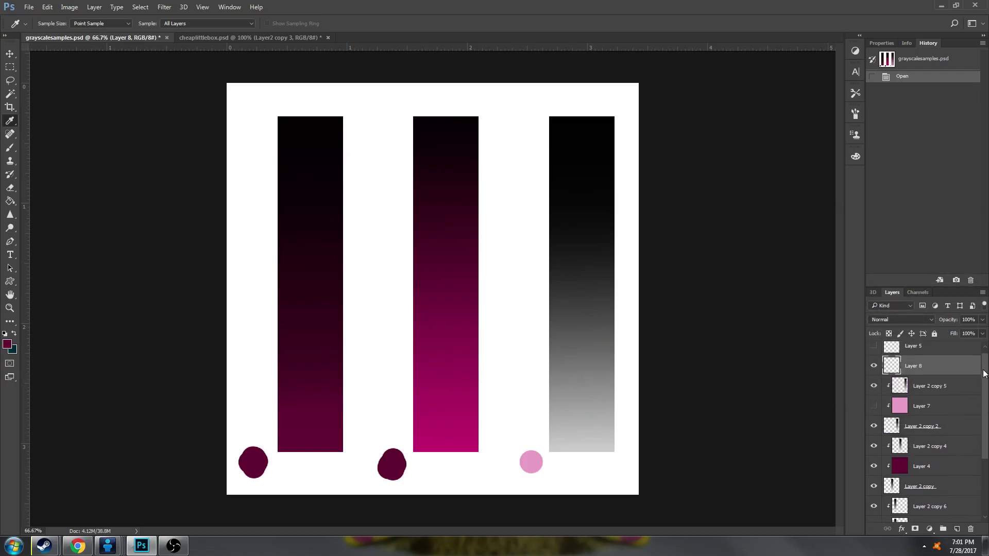
{"action": "left_click", "coordinate": [875, 406]}
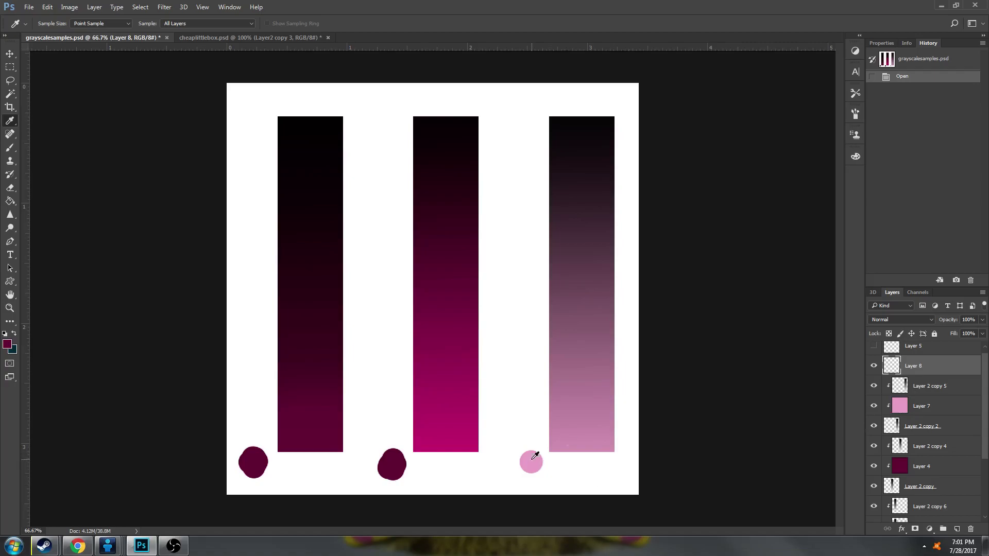
{"action": "left_click", "coordinate": [932, 409]}
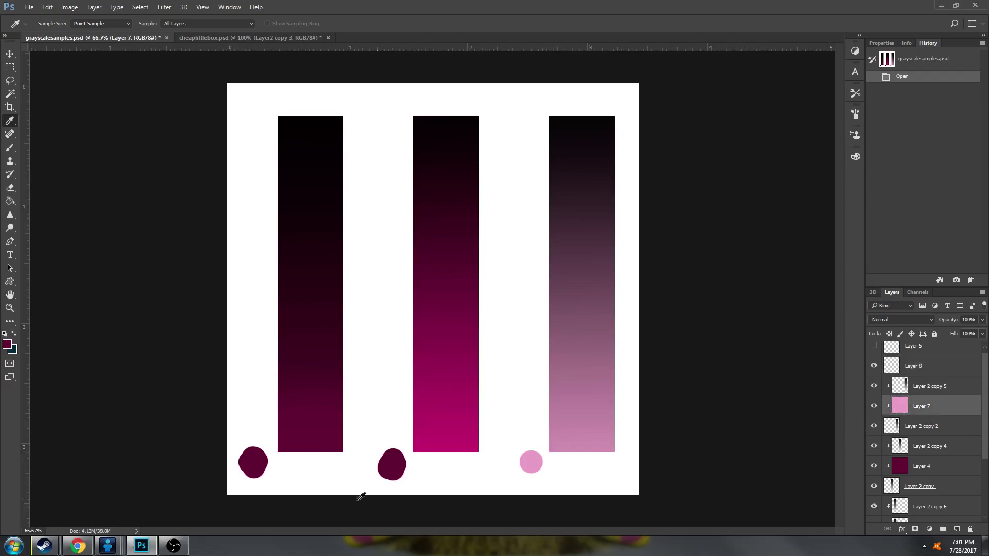
Examine the colours along the third bar by sampling from its light end to its dark end, without changing the foreground colour.
{"action": "left_click", "coordinate": [8, 344]}
{"action": "left_click", "coordinate": [582, 441]}
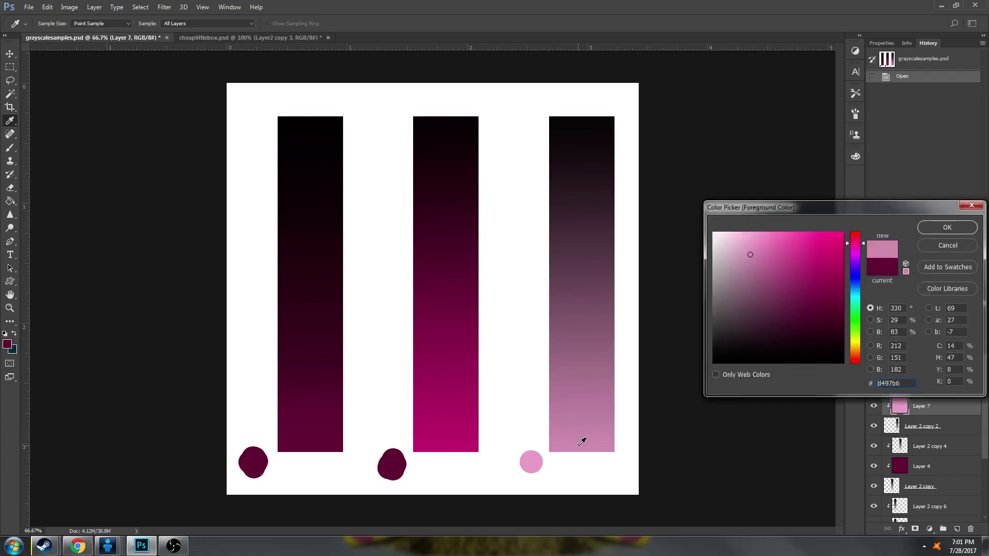
{"action": "left_click_drag", "start_coordinate": [593, 416], "coordinate": [589, 147]}
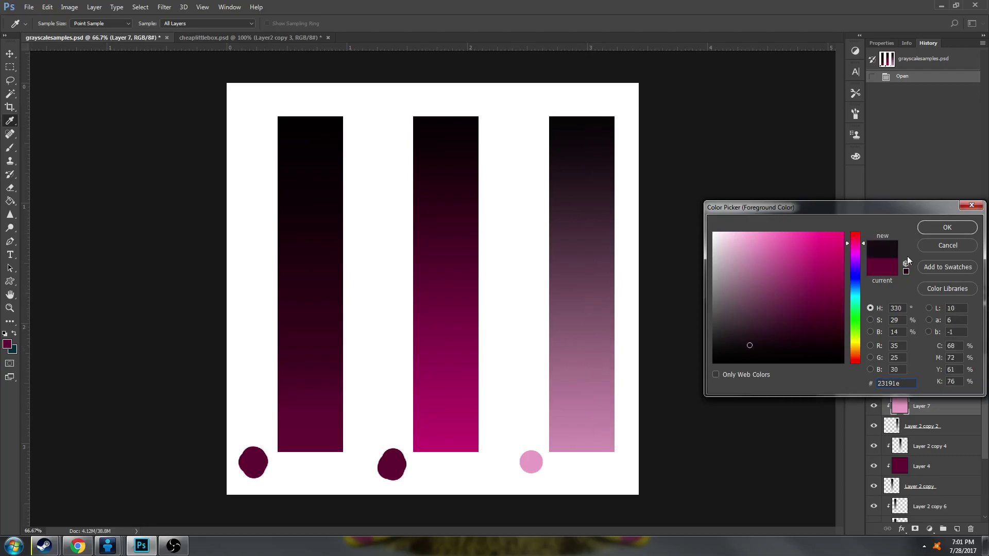
{"action": "left_click", "coordinate": [963, 246]}
Switch to cheaplittlebox.psd and inspect the grey cube with its Layer2 shading hidden and shown again.
{"action": "left_click", "coordinate": [234, 38]}
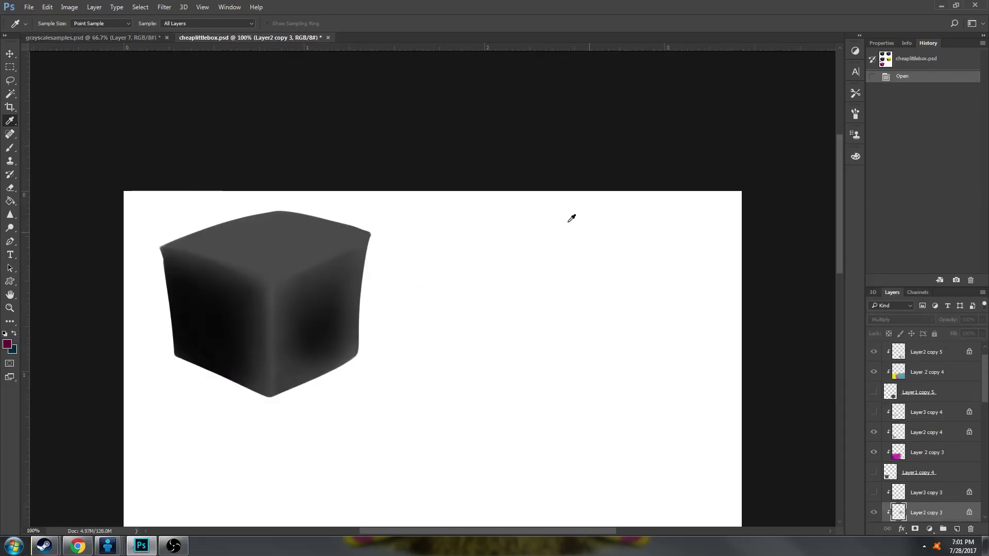
{"action": "left_click", "coordinate": [12, 55]}
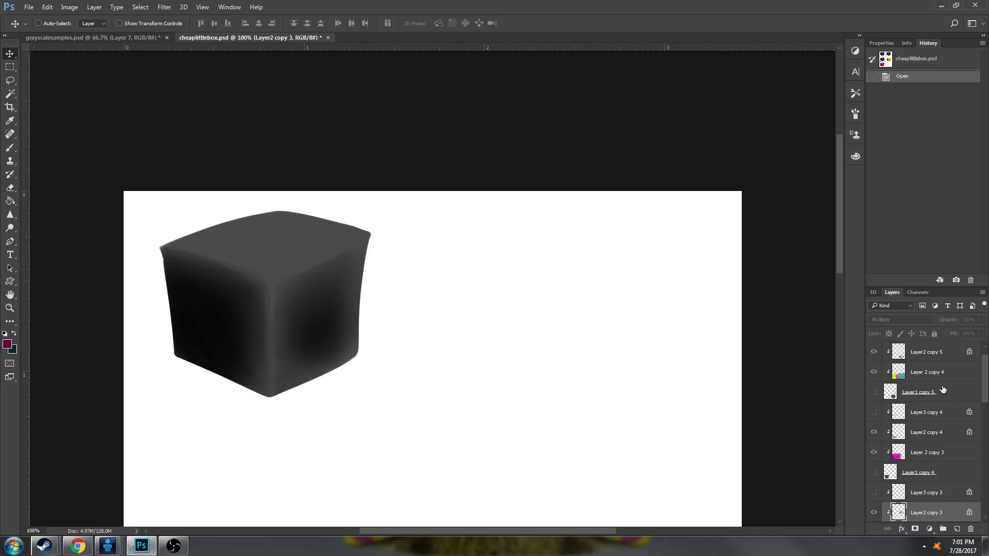
{"action": "scroll", "coordinate": [987, 406], "scroll_direction": "down", "scroll_amount": 3}
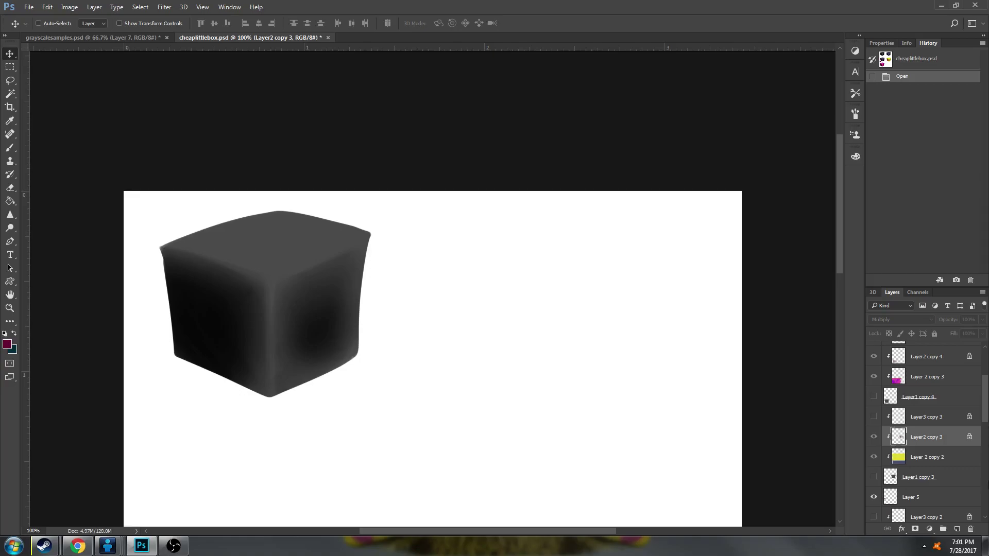
{"action": "left_click_drag", "start_coordinate": [985, 406], "coordinate": [979, 509]}
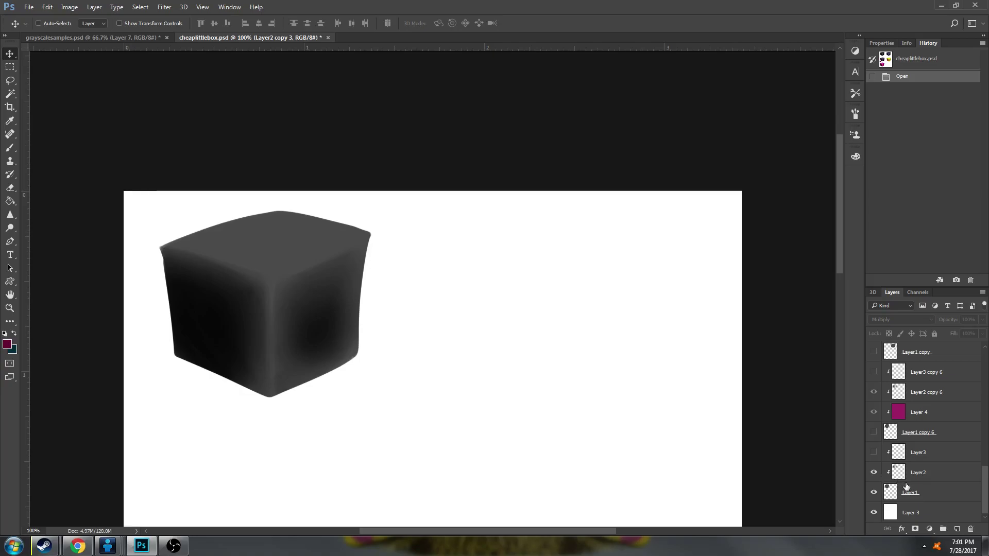
{"action": "left_click", "coordinate": [874, 472]}
{"action": "left_click", "coordinate": [874, 472]}
Add a new layer clipped to Layer1, beneath the Layer2 shading, and fill it with the dark magenta foreground colour.
{"action": "left_click", "coordinate": [937, 491]}
{"action": "left_click", "coordinate": [956, 529]}
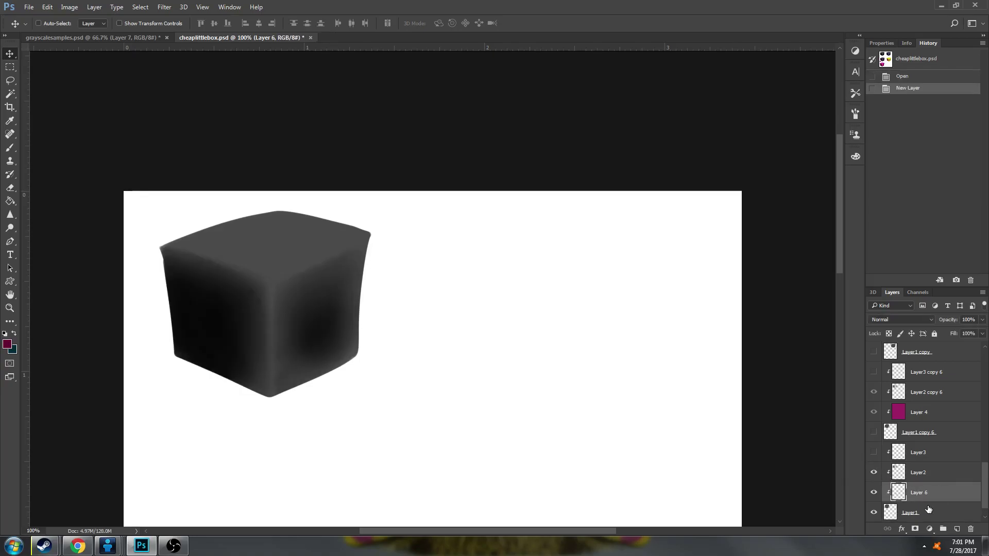
{"action": "left_click", "coordinate": [10, 201]}
{"action": "left_click", "coordinate": [351, 294]}
{"action": "left_click", "coordinate": [10, 54]}
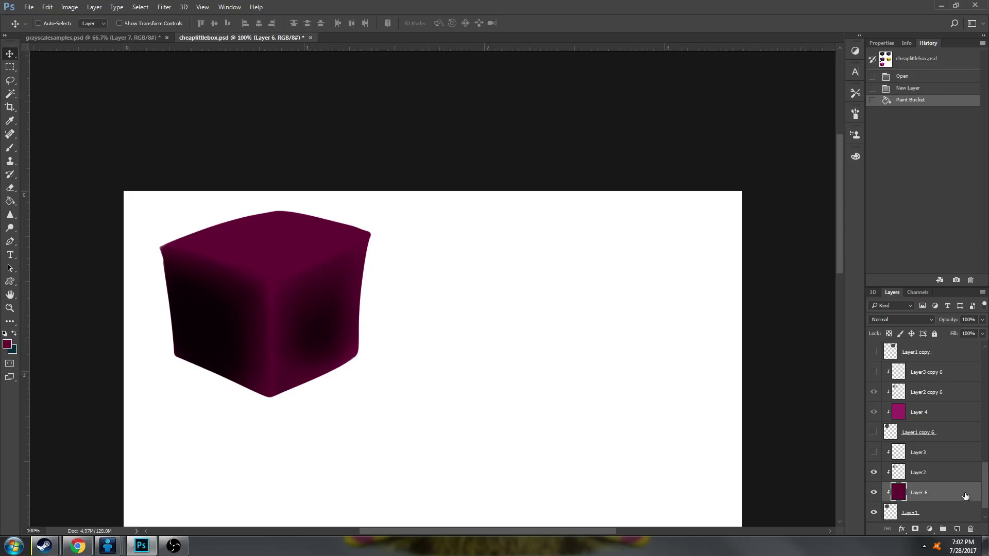
Show the magenta cube on Layer1 copy 6 and the blue cube on Layer1 copy.
{"action": "scroll", "coordinate": [986, 479], "scroll_direction": "up", "scroll_amount": 1}
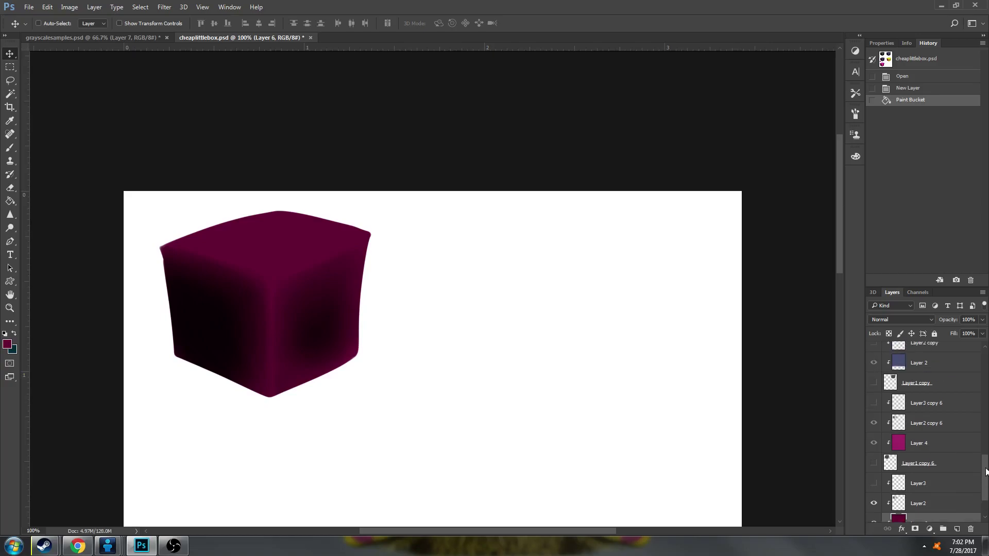
{"action": "left_click", "coordinate": [874, 463]}
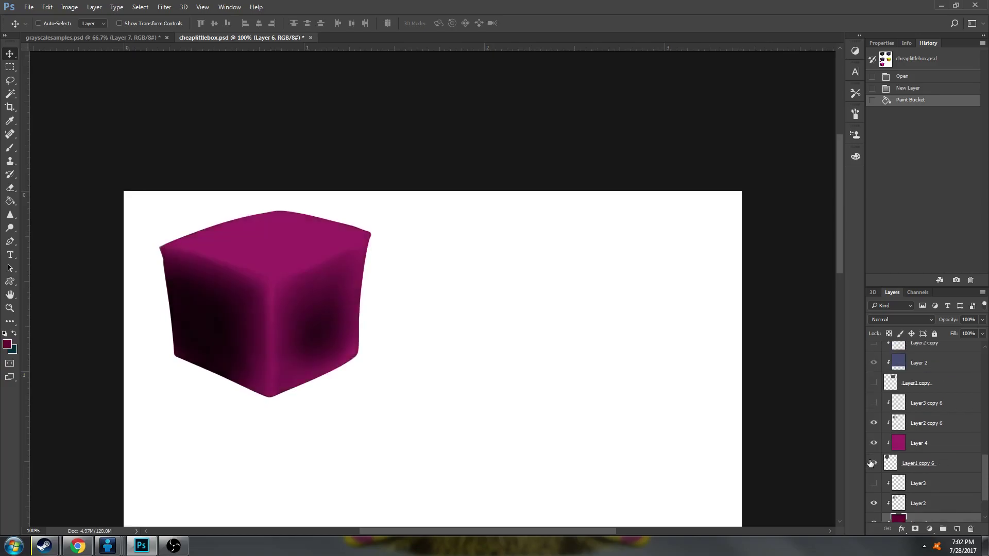
{"action": "left_click_drag", "start_coordinate": [985, 464], "coordinate": [985, 458]}
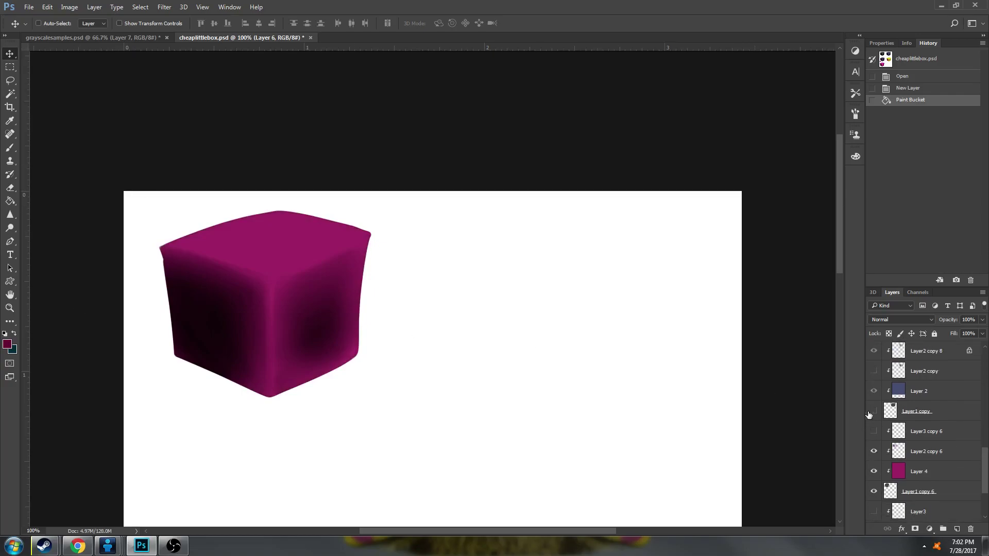
{"action": "left_click", "coordinate": [873, 411]}
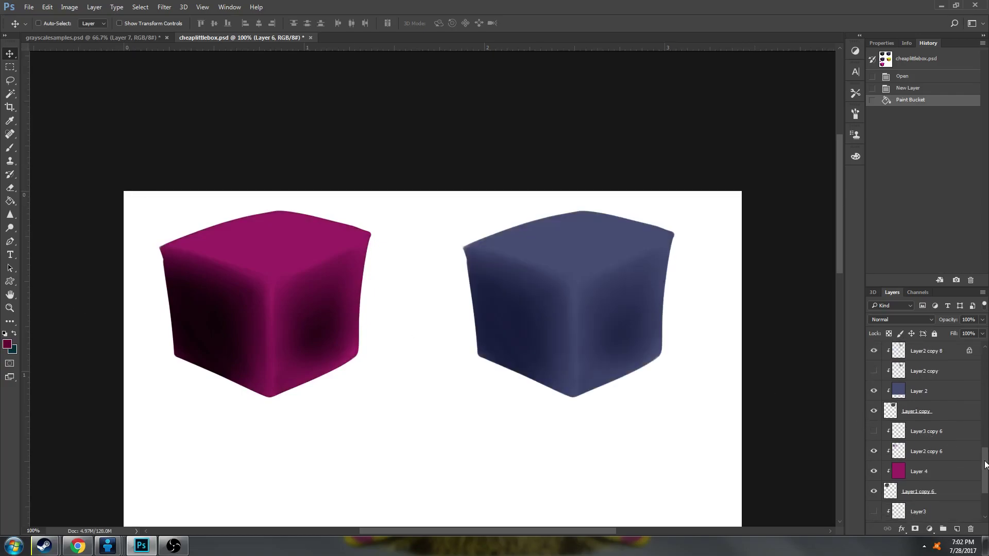
Show the blue cube with purple shading on Layer1 copy 2 and bring the whole cube into view.
{"action": "left_click_drag", "start_coordinate": [985, 465], "coordinate": [986, 453]}
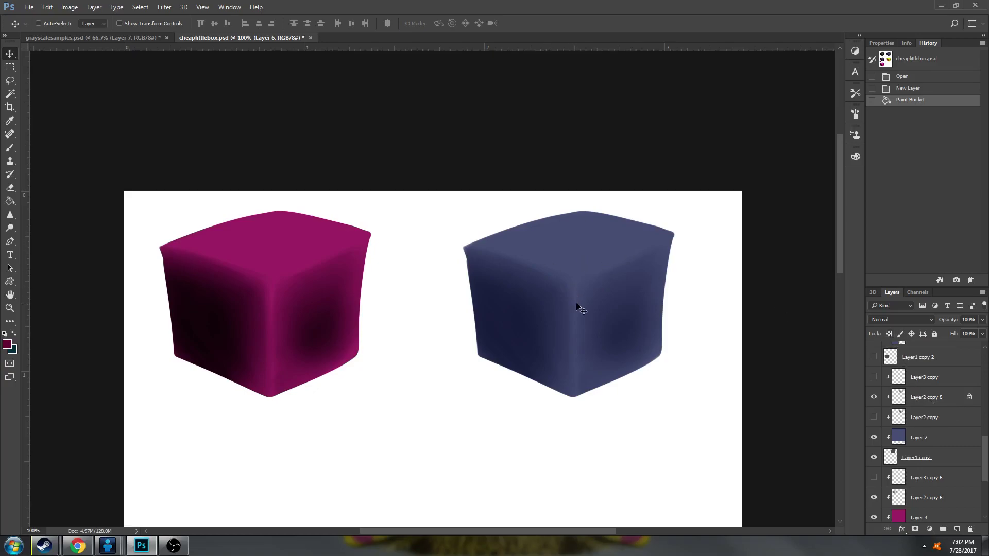
{"action": "scroll", "coordinate": [843, 241], "scroll_direction": "down", "scroll_amount": 2}
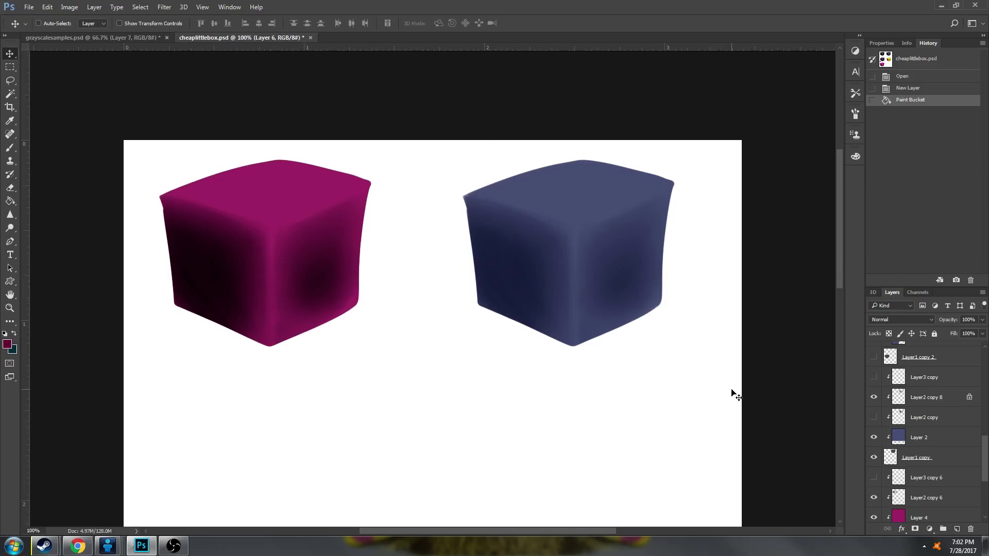
{"action": "scroll", "coordinate": [985, 457], "scroll_direction": "up", "scroll_amount": 3}
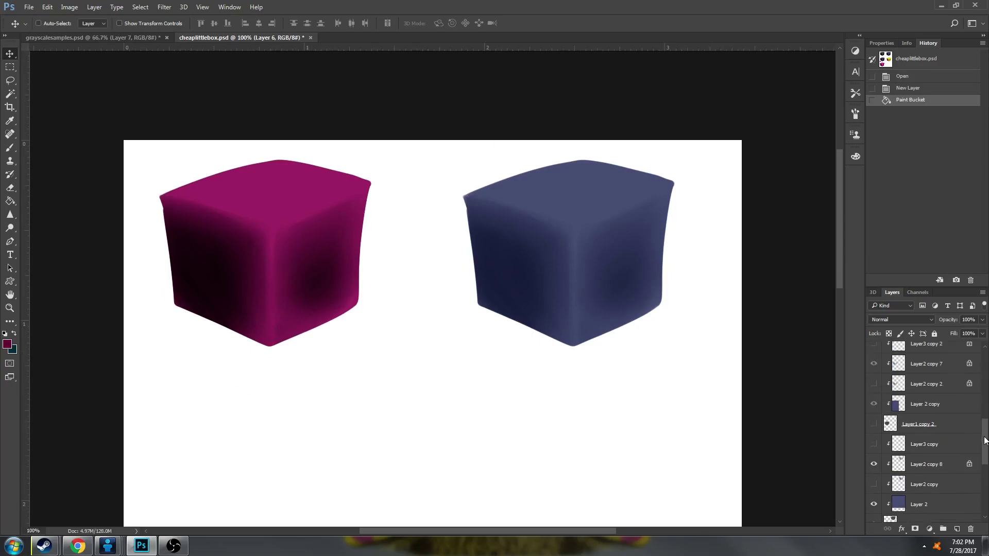
{"action": "left_click", "coordinate": [873, 433]}
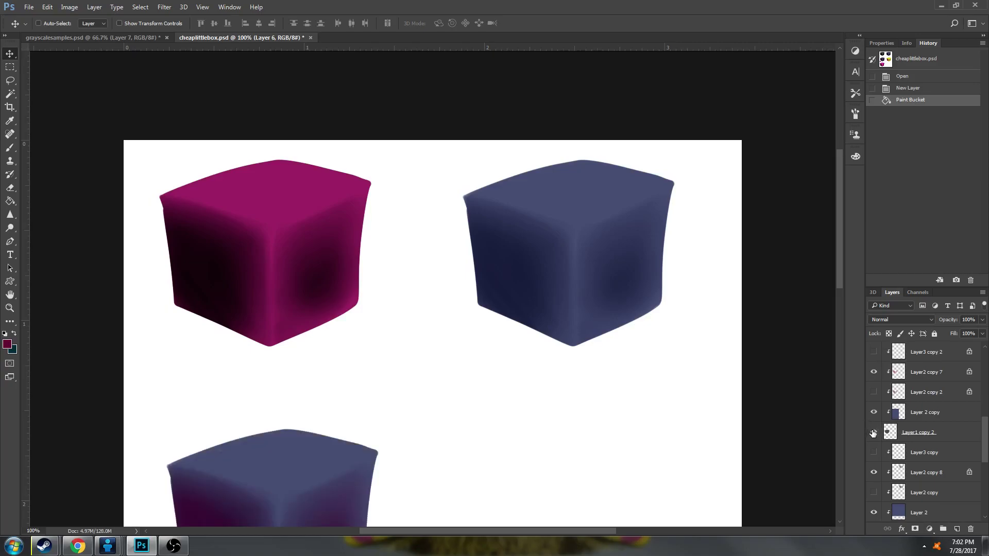
{"action": "left_click_drag", "start_coordinate": [841, 277], "coordinate": [841, 304]}
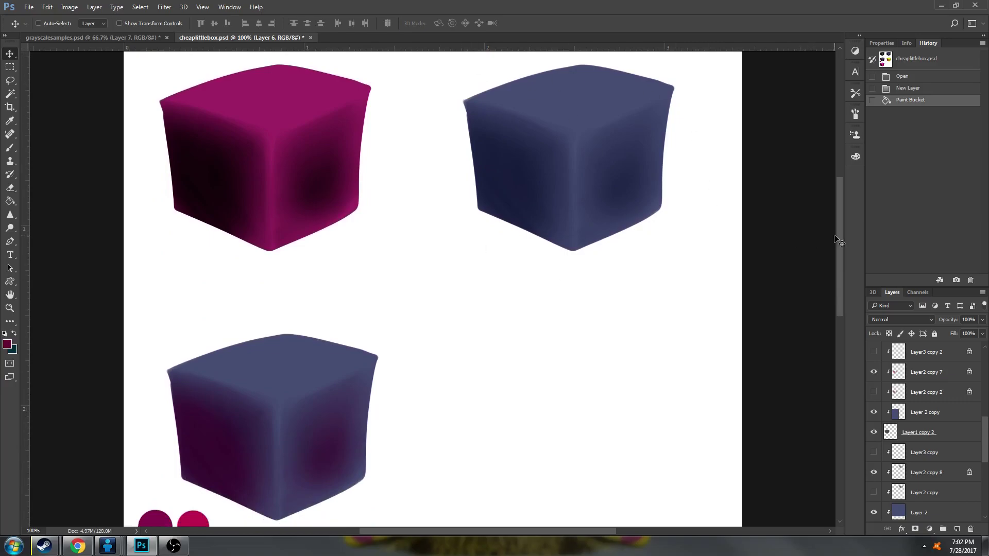
{"action": "left_click_drag", "start_coordinate": [838, 244], "coordinate": [838, 269]}
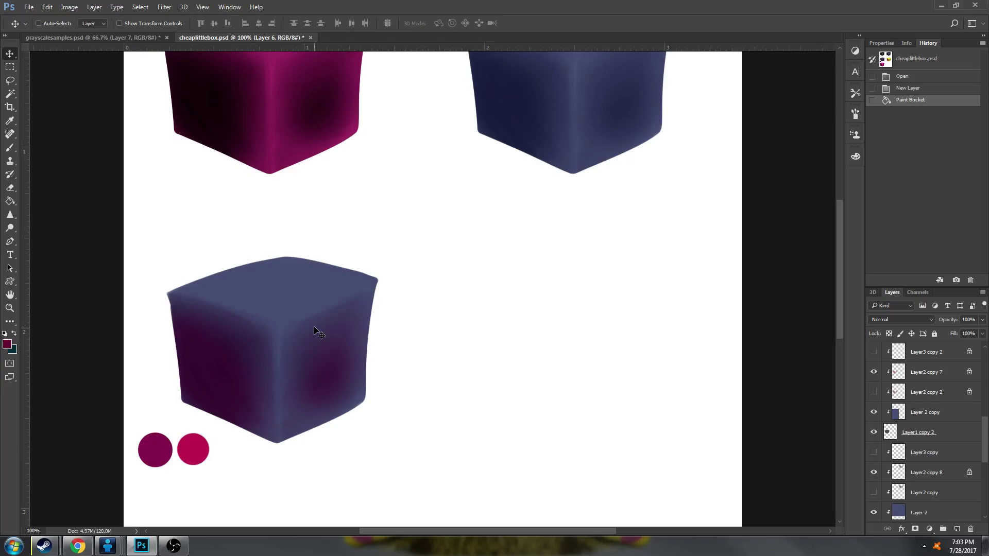
Show the yellow cube on Layer1 copy 3 and bring the whole cube into view.
{"action": "left_click_drag", "start_coordinate": [983, 435], "coordinate": [987, 410]}
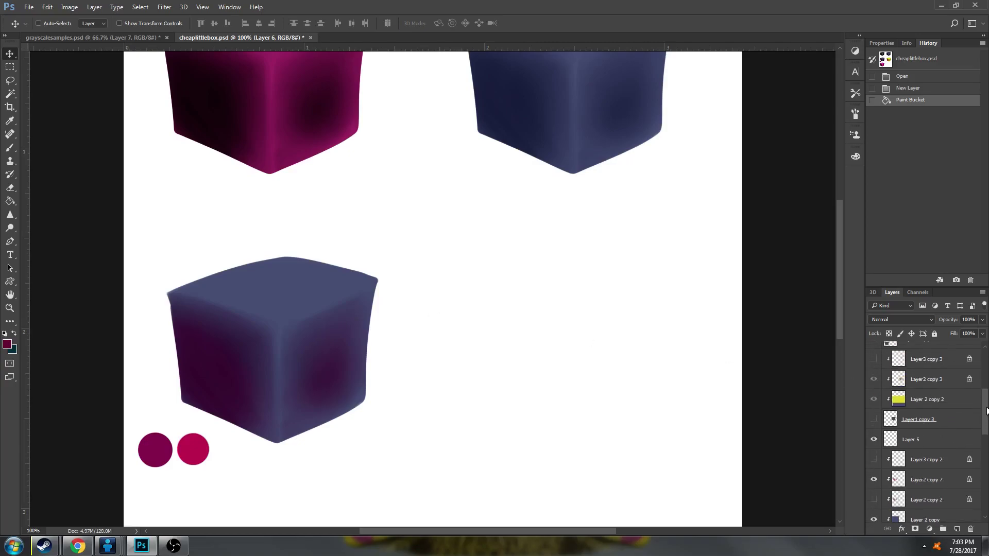
{"action": "left_click", "coordinate": [874, 420]}
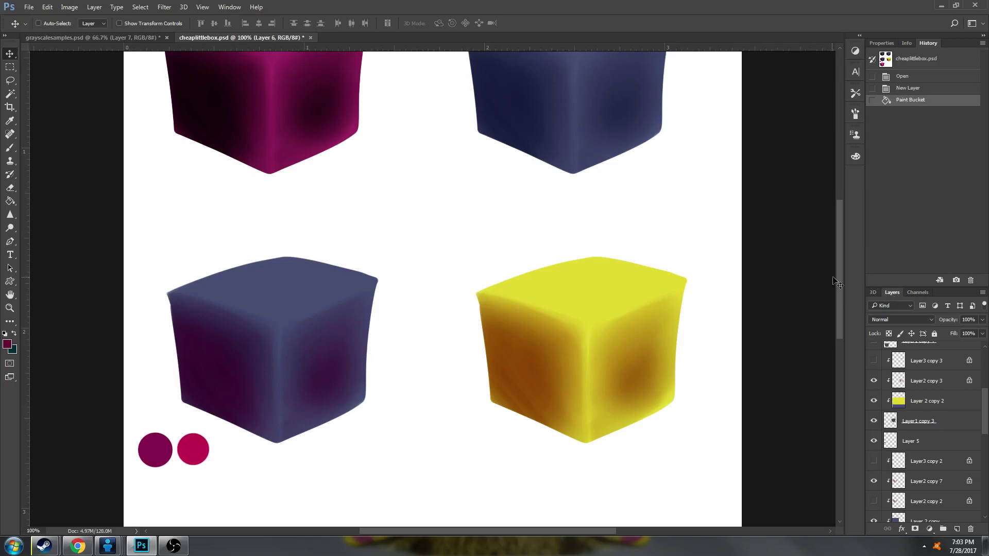
{"action": "left_click_drag", "start_coordinate": [840, 284], "coordinate": [841, 298]}
Shift the hue of the Layer2 copy 3 shading toward red with Hue/Saturation, and compare the cube before and after the adjustment.
{"action": "left_click", "coordinate": [936, 387]}
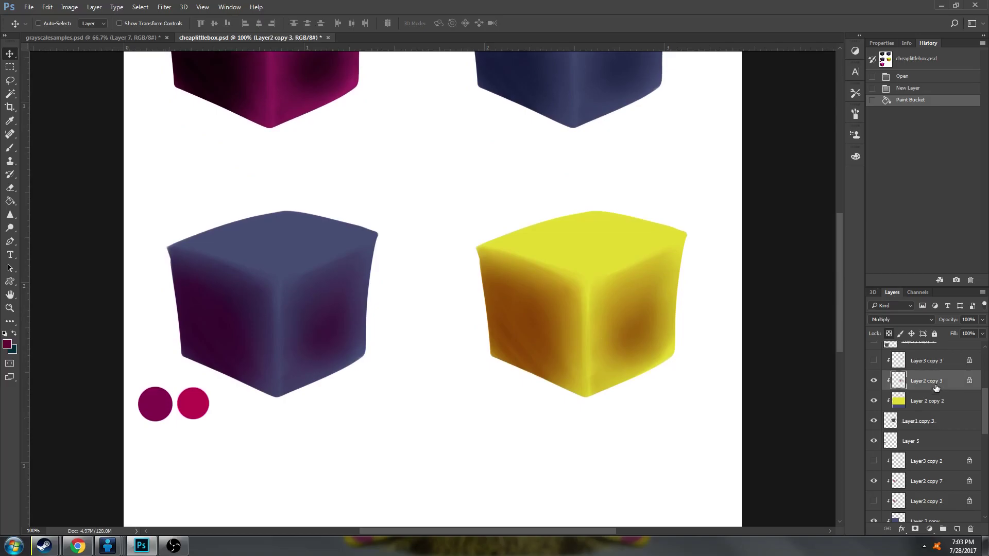
{"action": "left_click", "coordinate": [69, 7]}
{"action": "mouse_move", "coordinate": [95, 37]}
{"action": "left_click", "coordinate": [217, 87]}
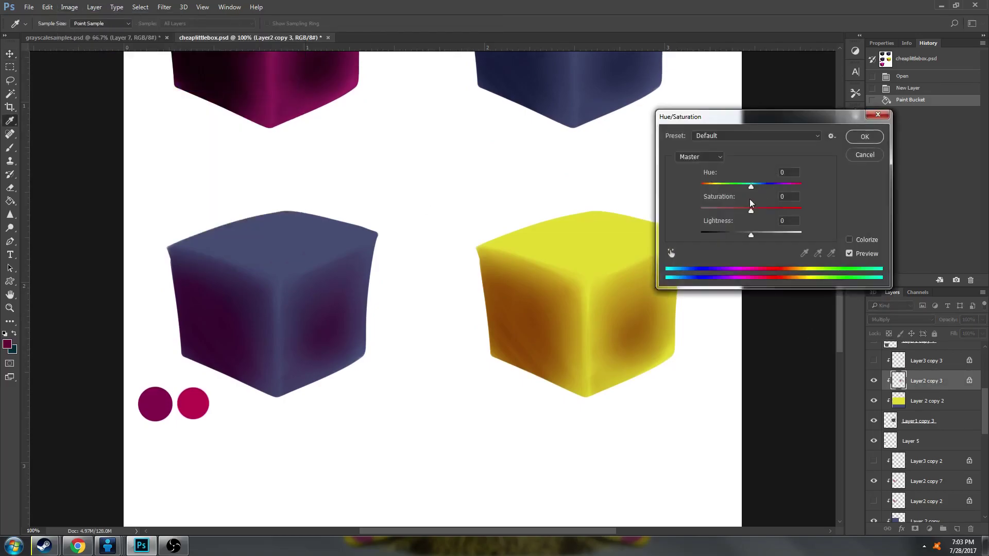
{"action": "mouse_move", "coordinate": [751, 186]}
{"action": "left_mouse_down"}
{"action": "mouse_move", "coordinate": [701, 184]}
{"action": "mouse_move", "coordinate": [742, 194]}
{"action": "left_mouse_up"}
{"action": "left_click", "coordinate": [865, 136]}
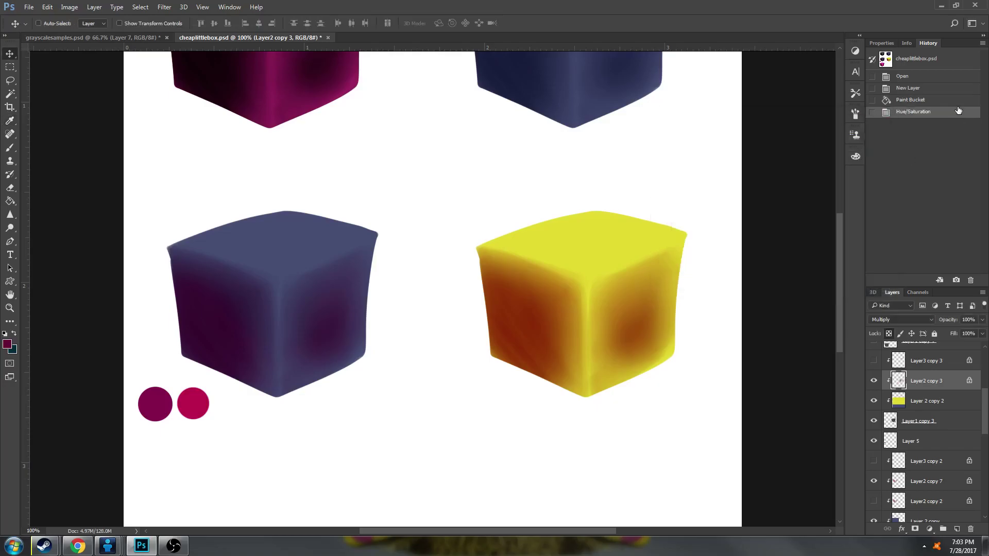
{"action": "left_click", "coordinate": [922, 103]}
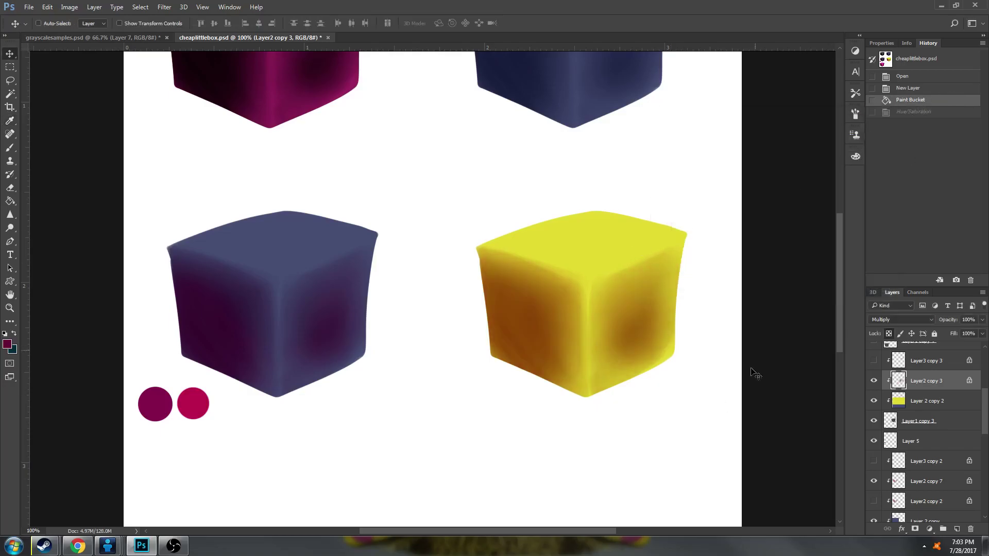
{"action": "left_click", "coordinate": [924, 113]}
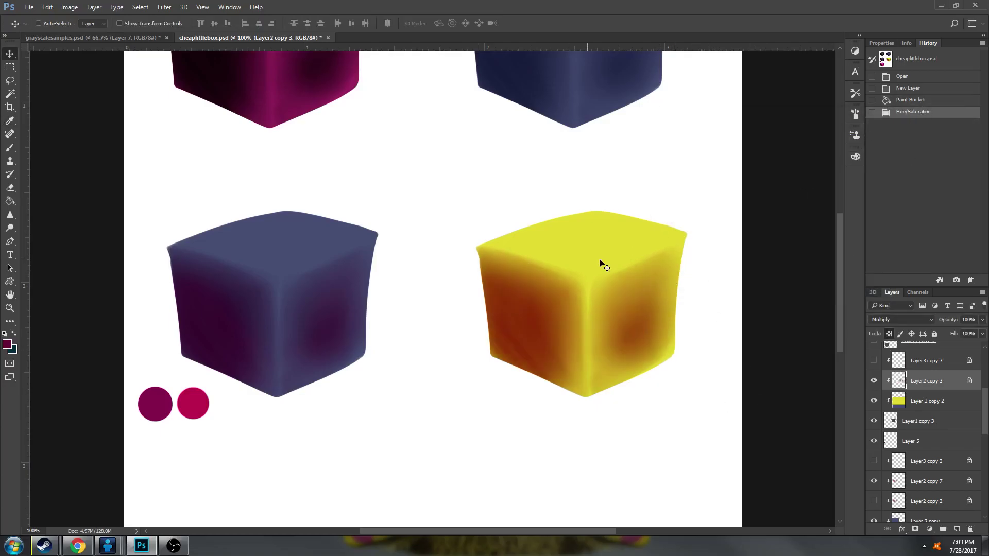
Show the pink cube on Layer1 copy 4 and the teal cube on Layer1 copy 5, with both in view.
{"action": "scroll", "coordinate": [984, 408], "scroll_direction": "up", "scroll_amount": 1}
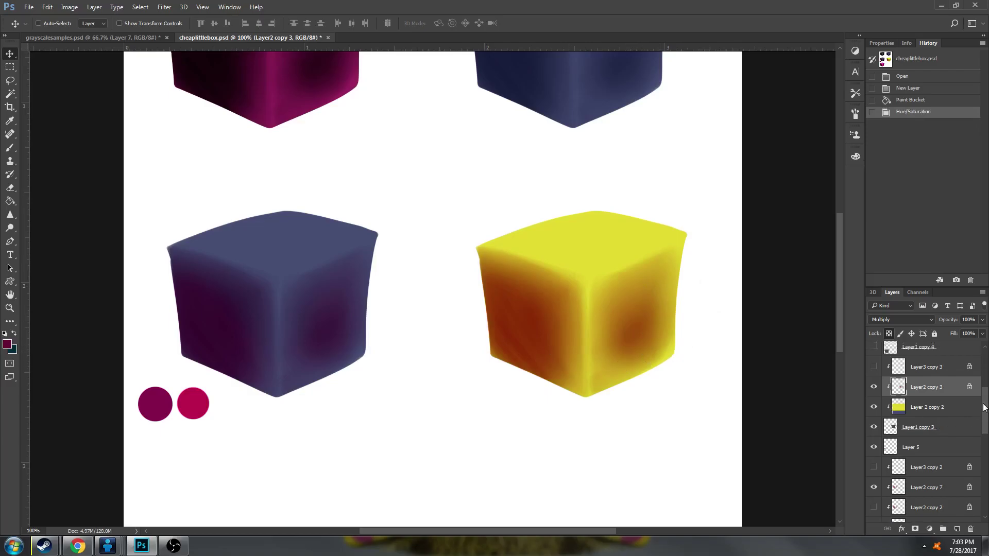
{"action": "left_click_drag", "start_coordinate": [983, 407], "coordinate": [977, 380]}
{"action": "left_click", "coordinate": [873, 470]}
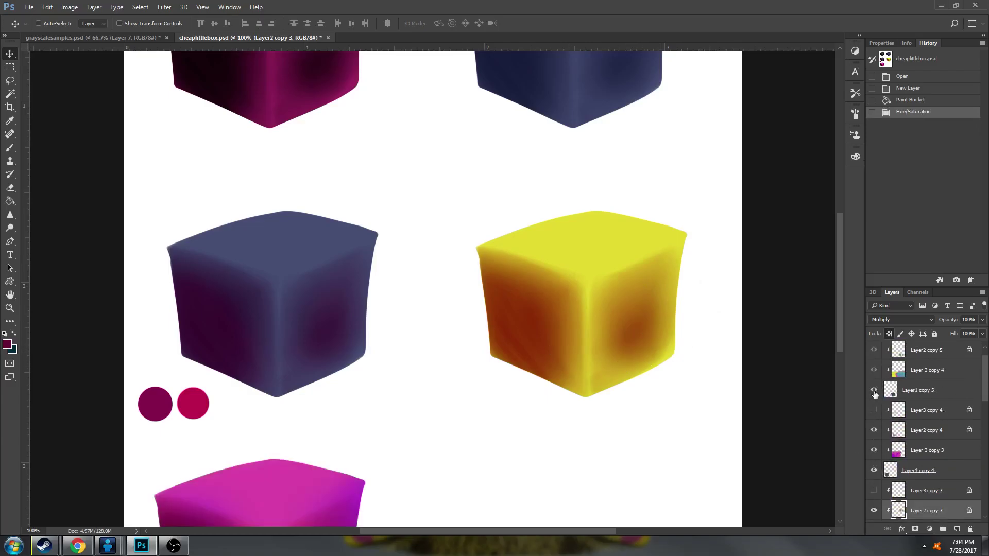
{"action": "left_click", "coordinate": [874, 390]}
{"action": "left_click_drag", "start_coordinate": [838, 315], "coordinate": [838, 372]}
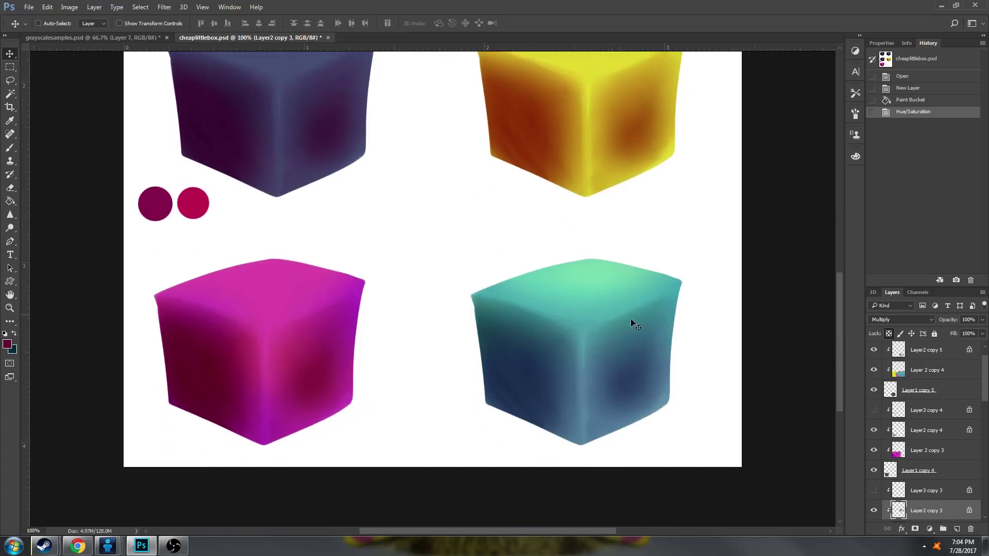